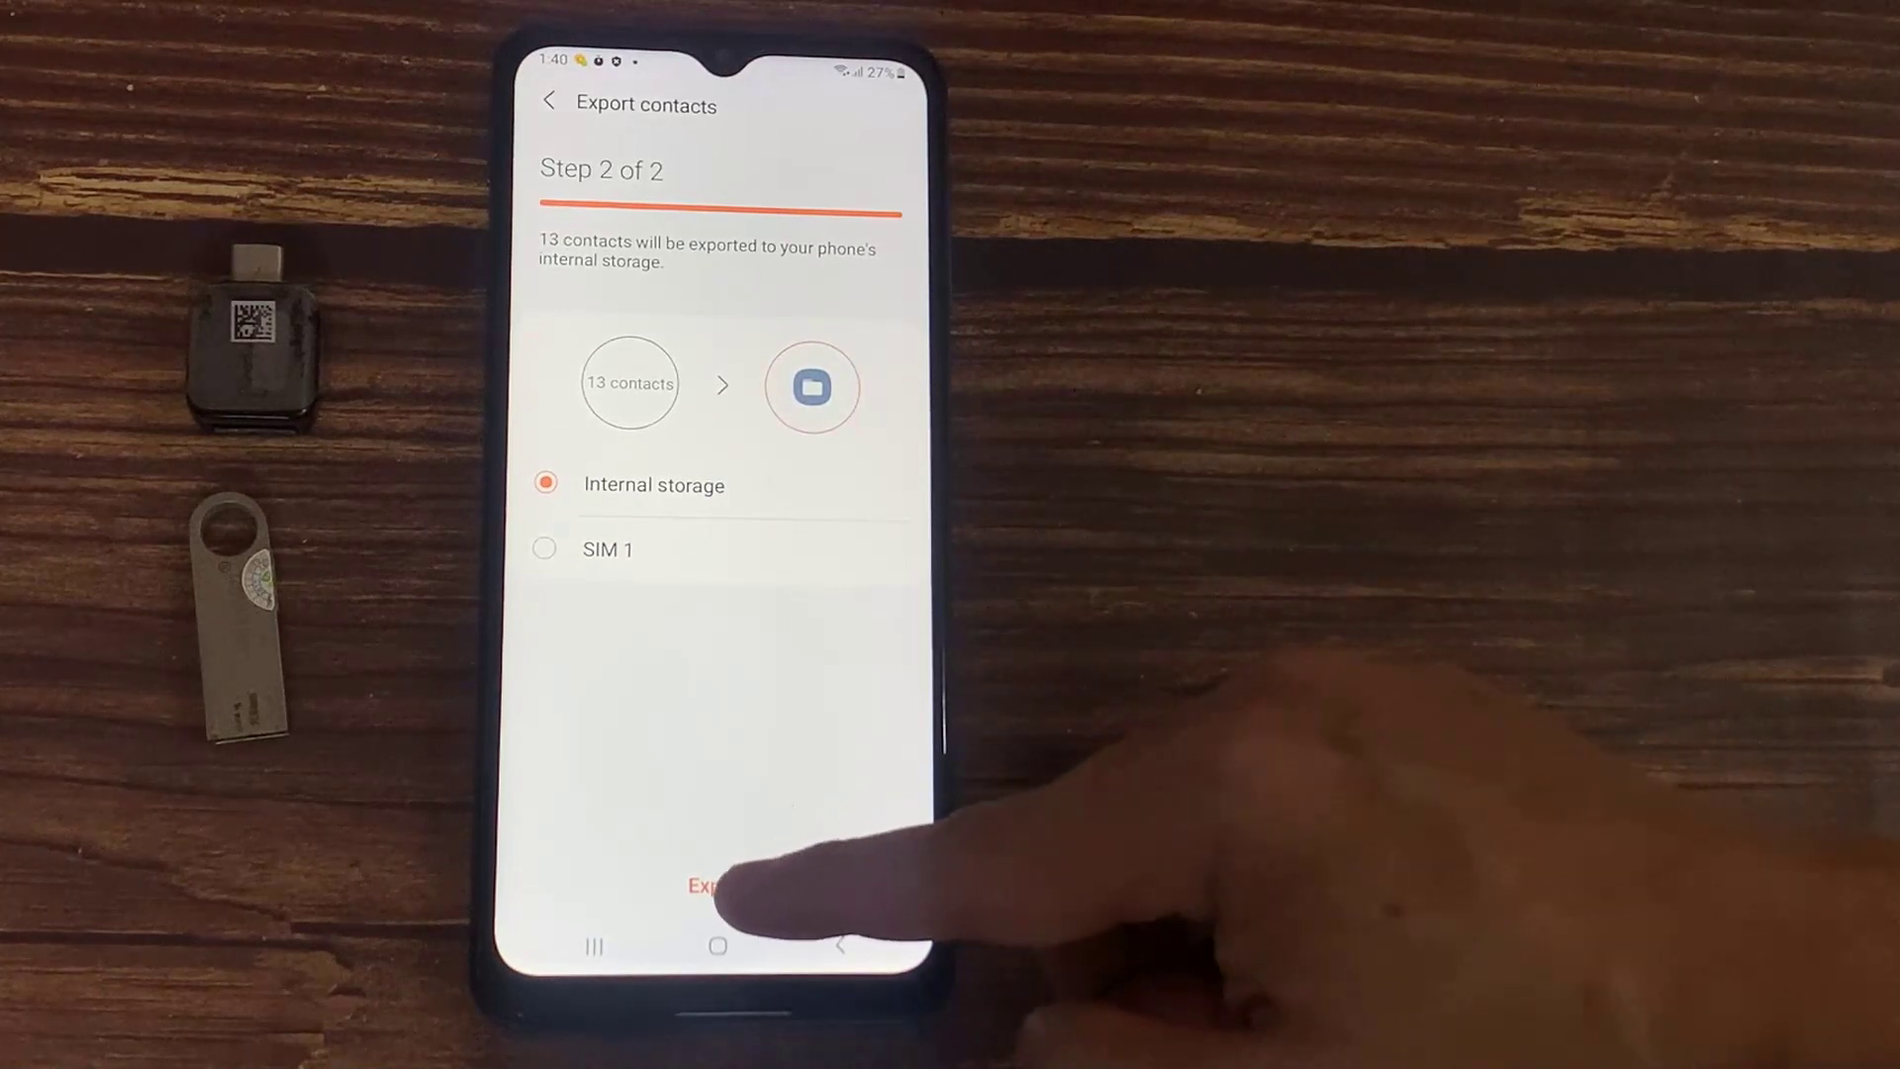
Confirm the export of all 13 contacts to Internal storage as Contacts.vcf
left_click(718, 887)
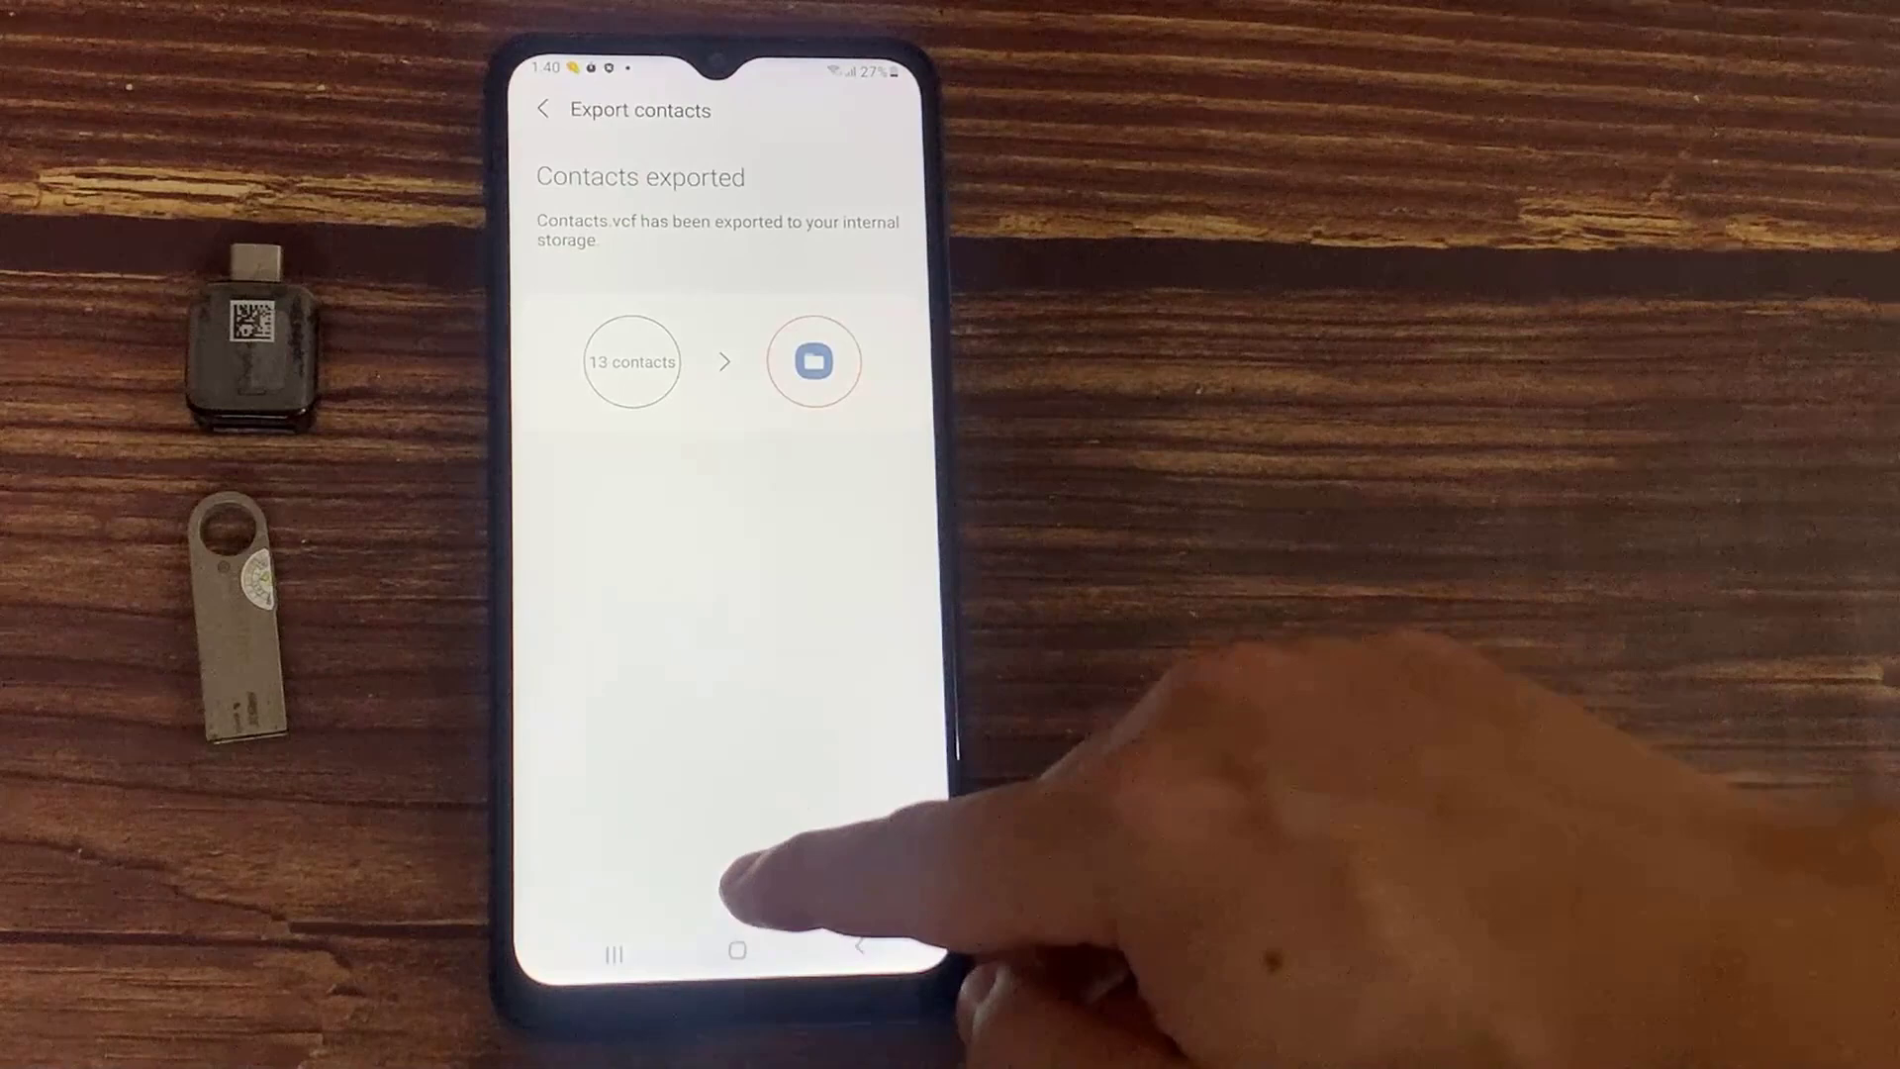
Dismiss the export confirmation and launch My Files from the Samsung apps folder
left_click(736, 891)
left_click(737, 951)
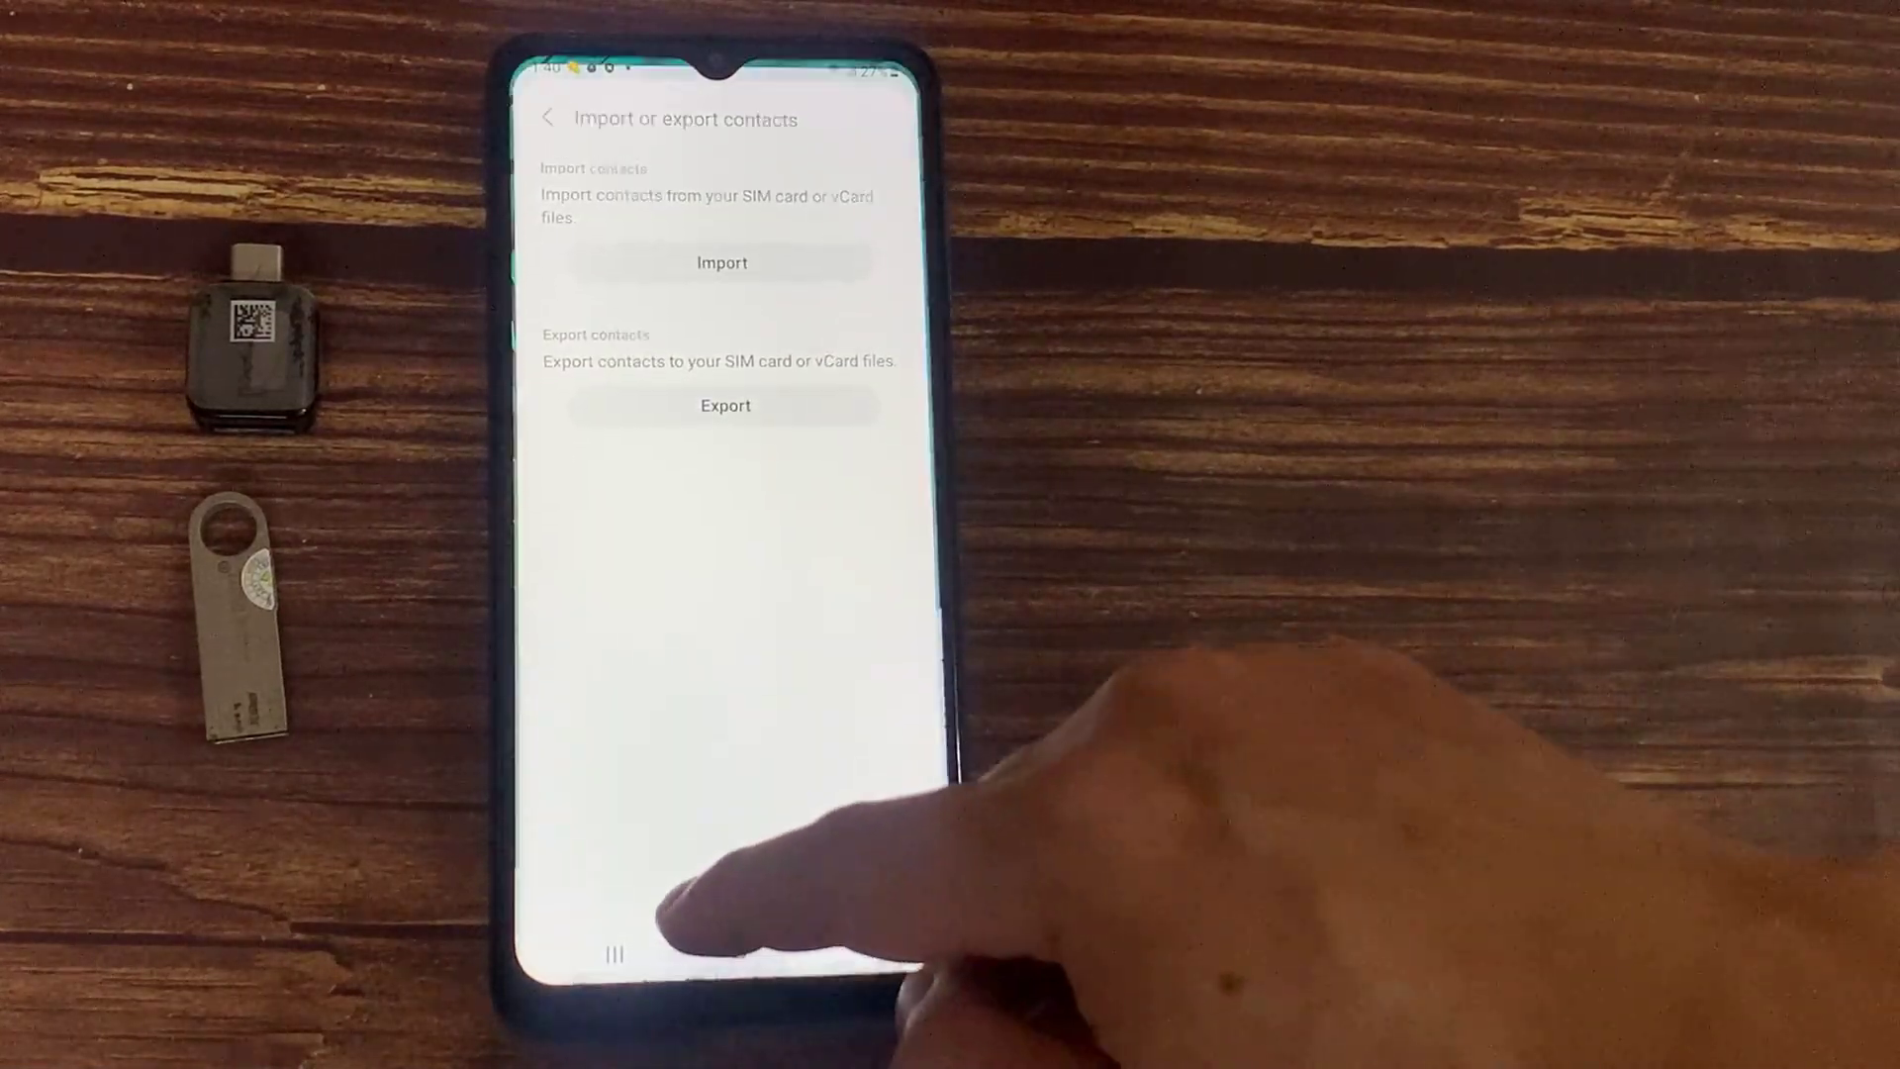
left_click_drag(846, 773, 847, 446)
left_click_drag(891, 586, 564, 587)
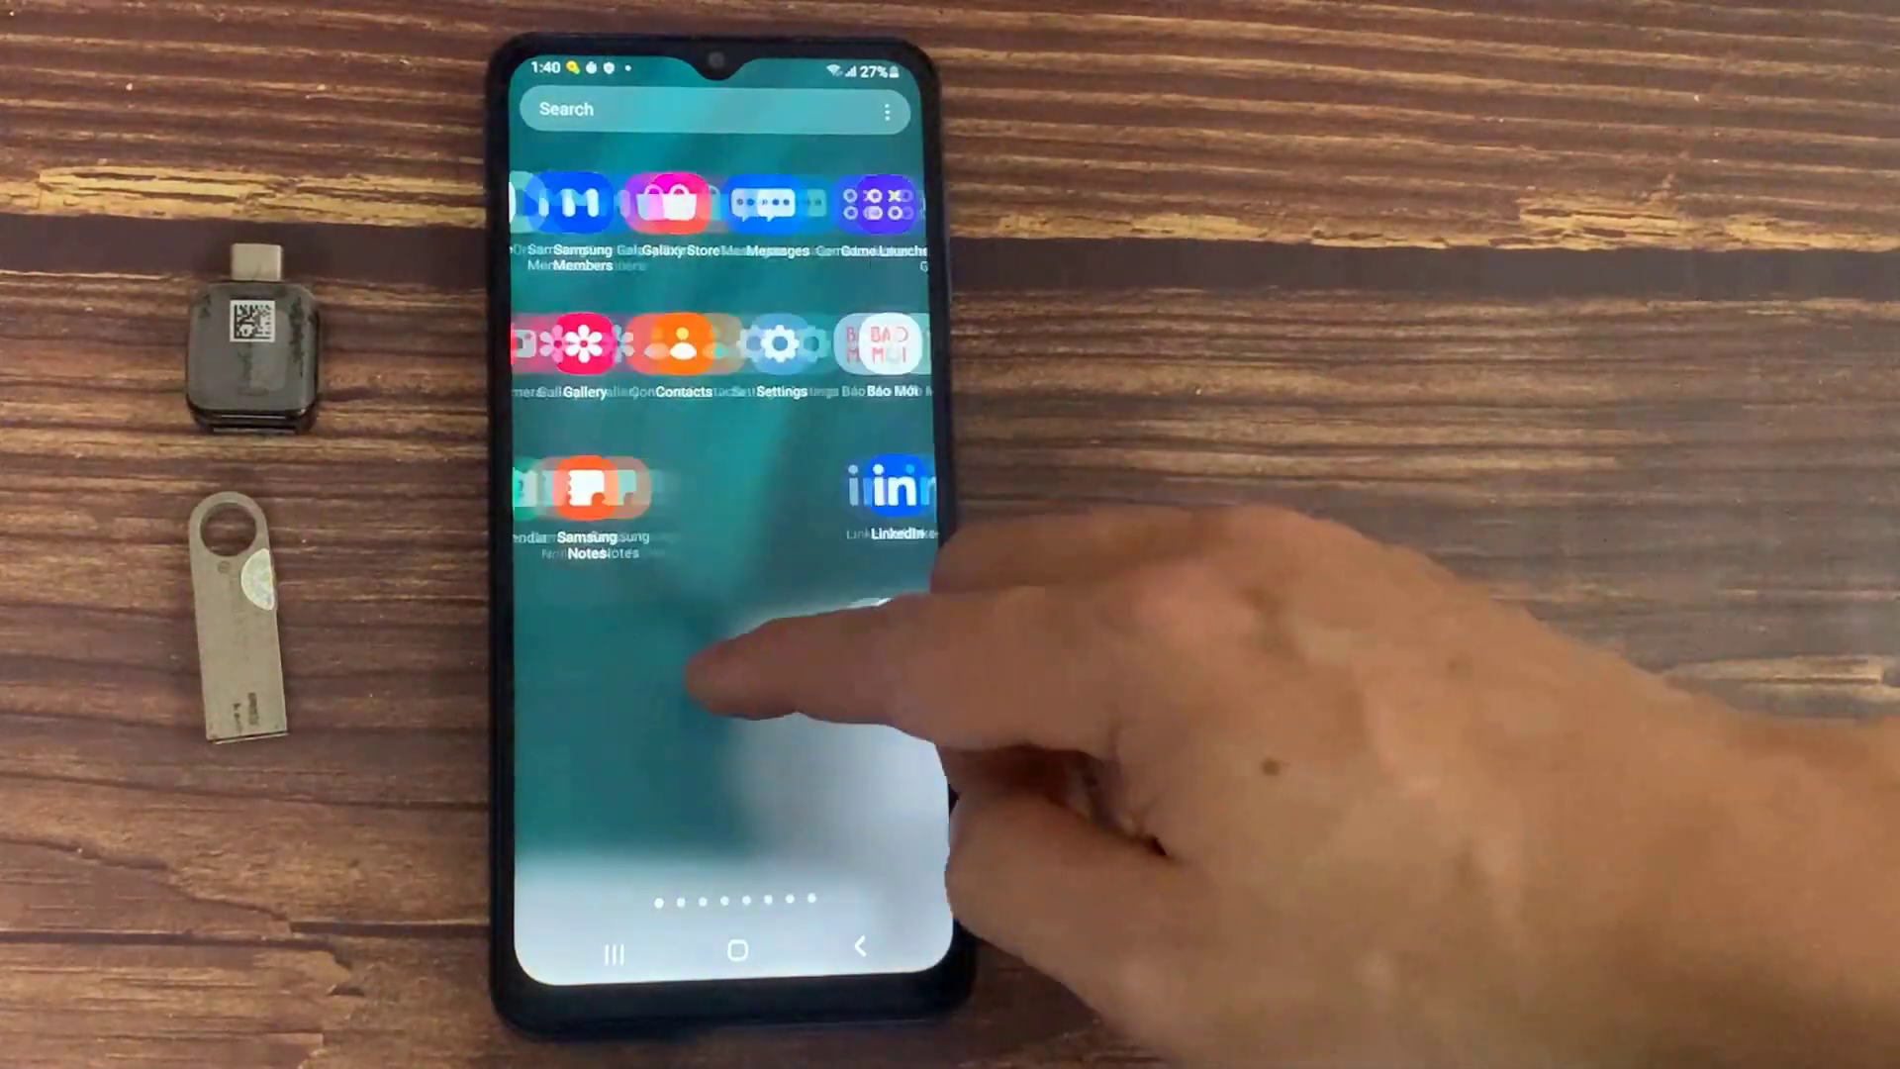
left_click(868, 491)
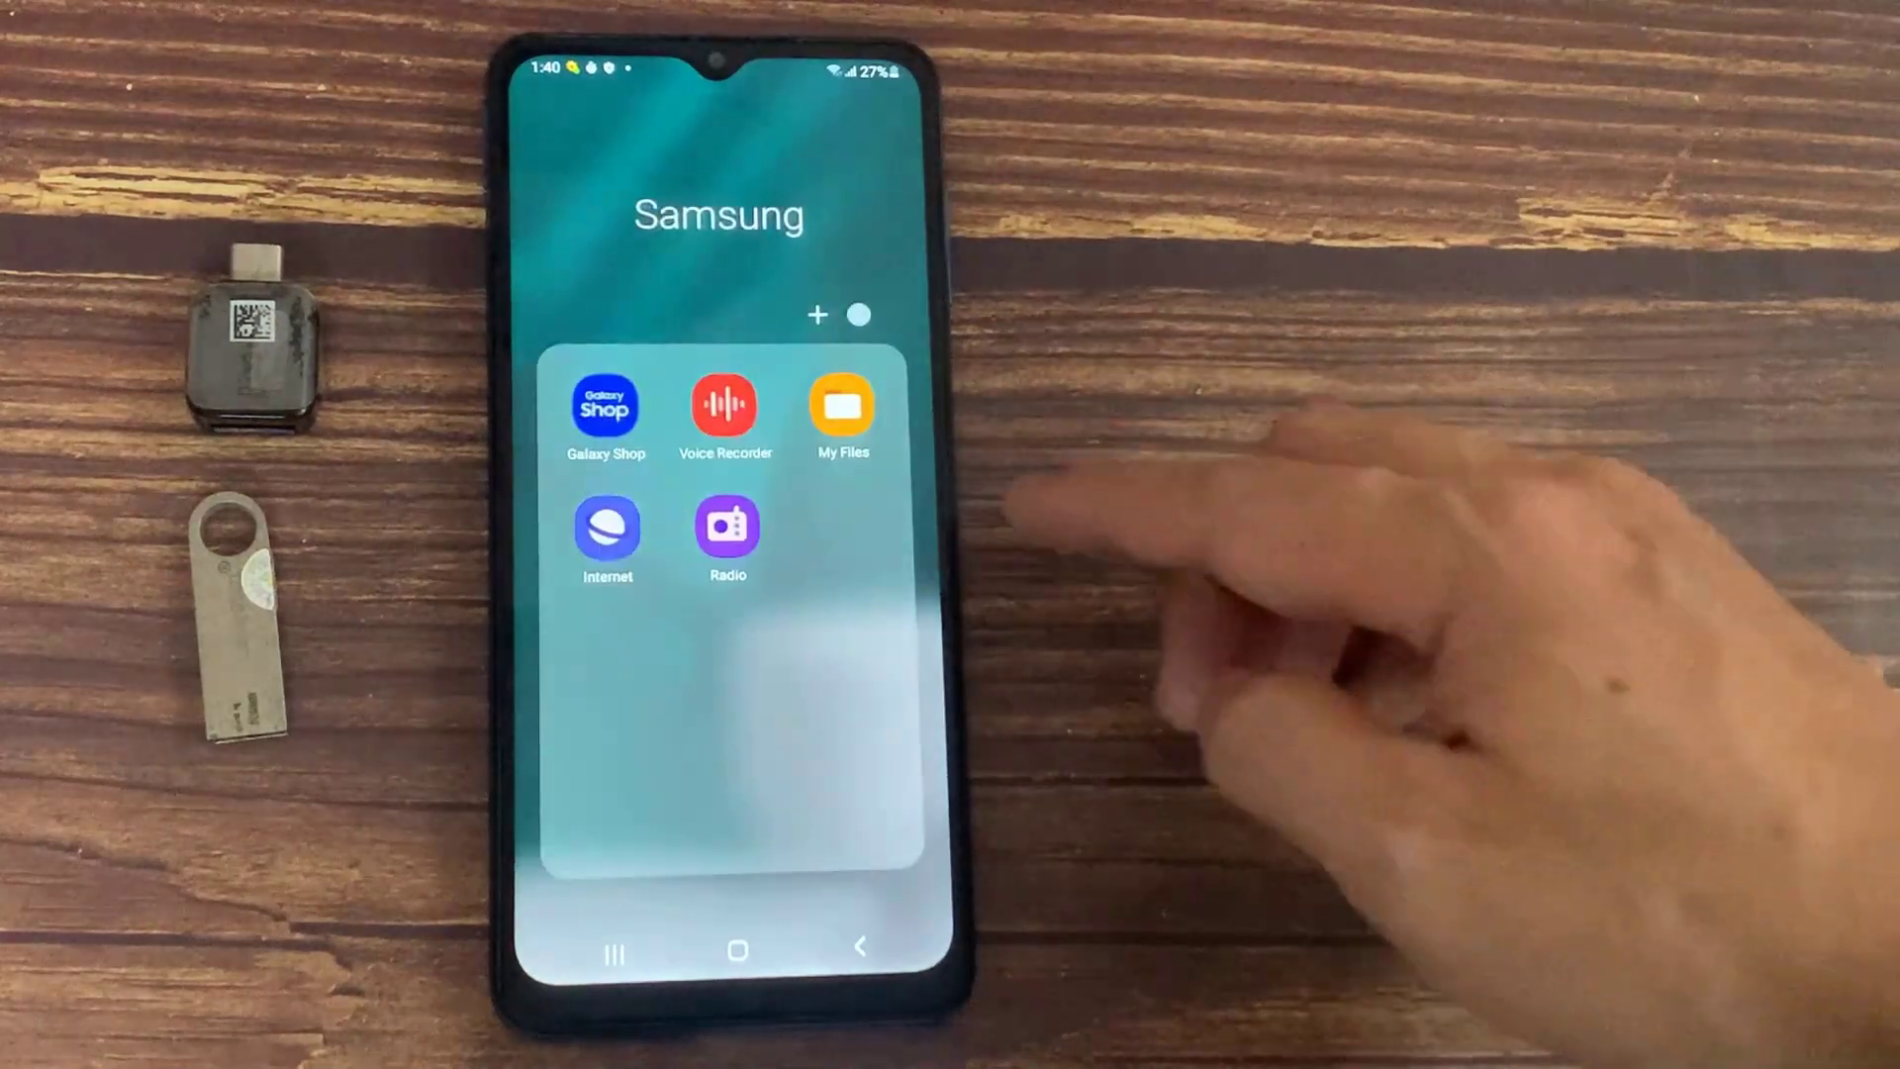
left_click(850, 403)
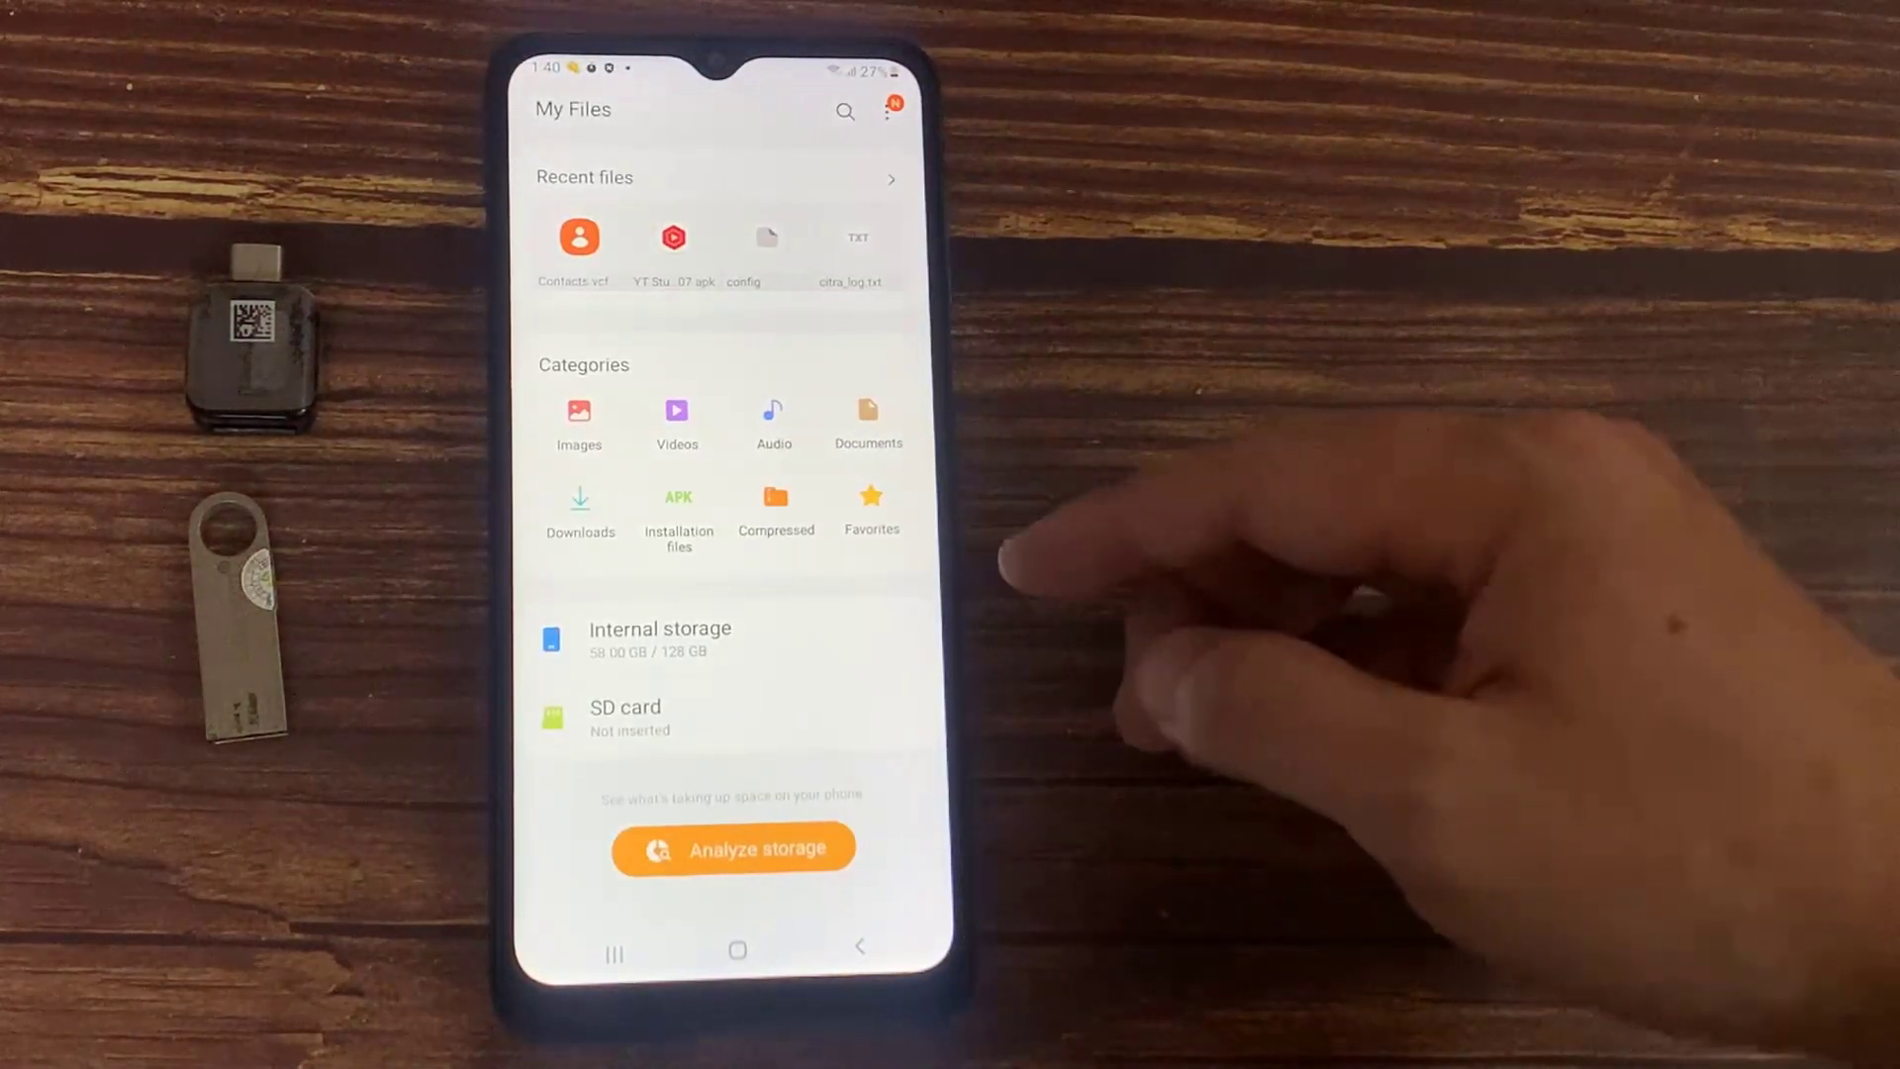
Browse to Internal storage > Download, where the exported Contacts.vcf appears
left_click(661, 640)
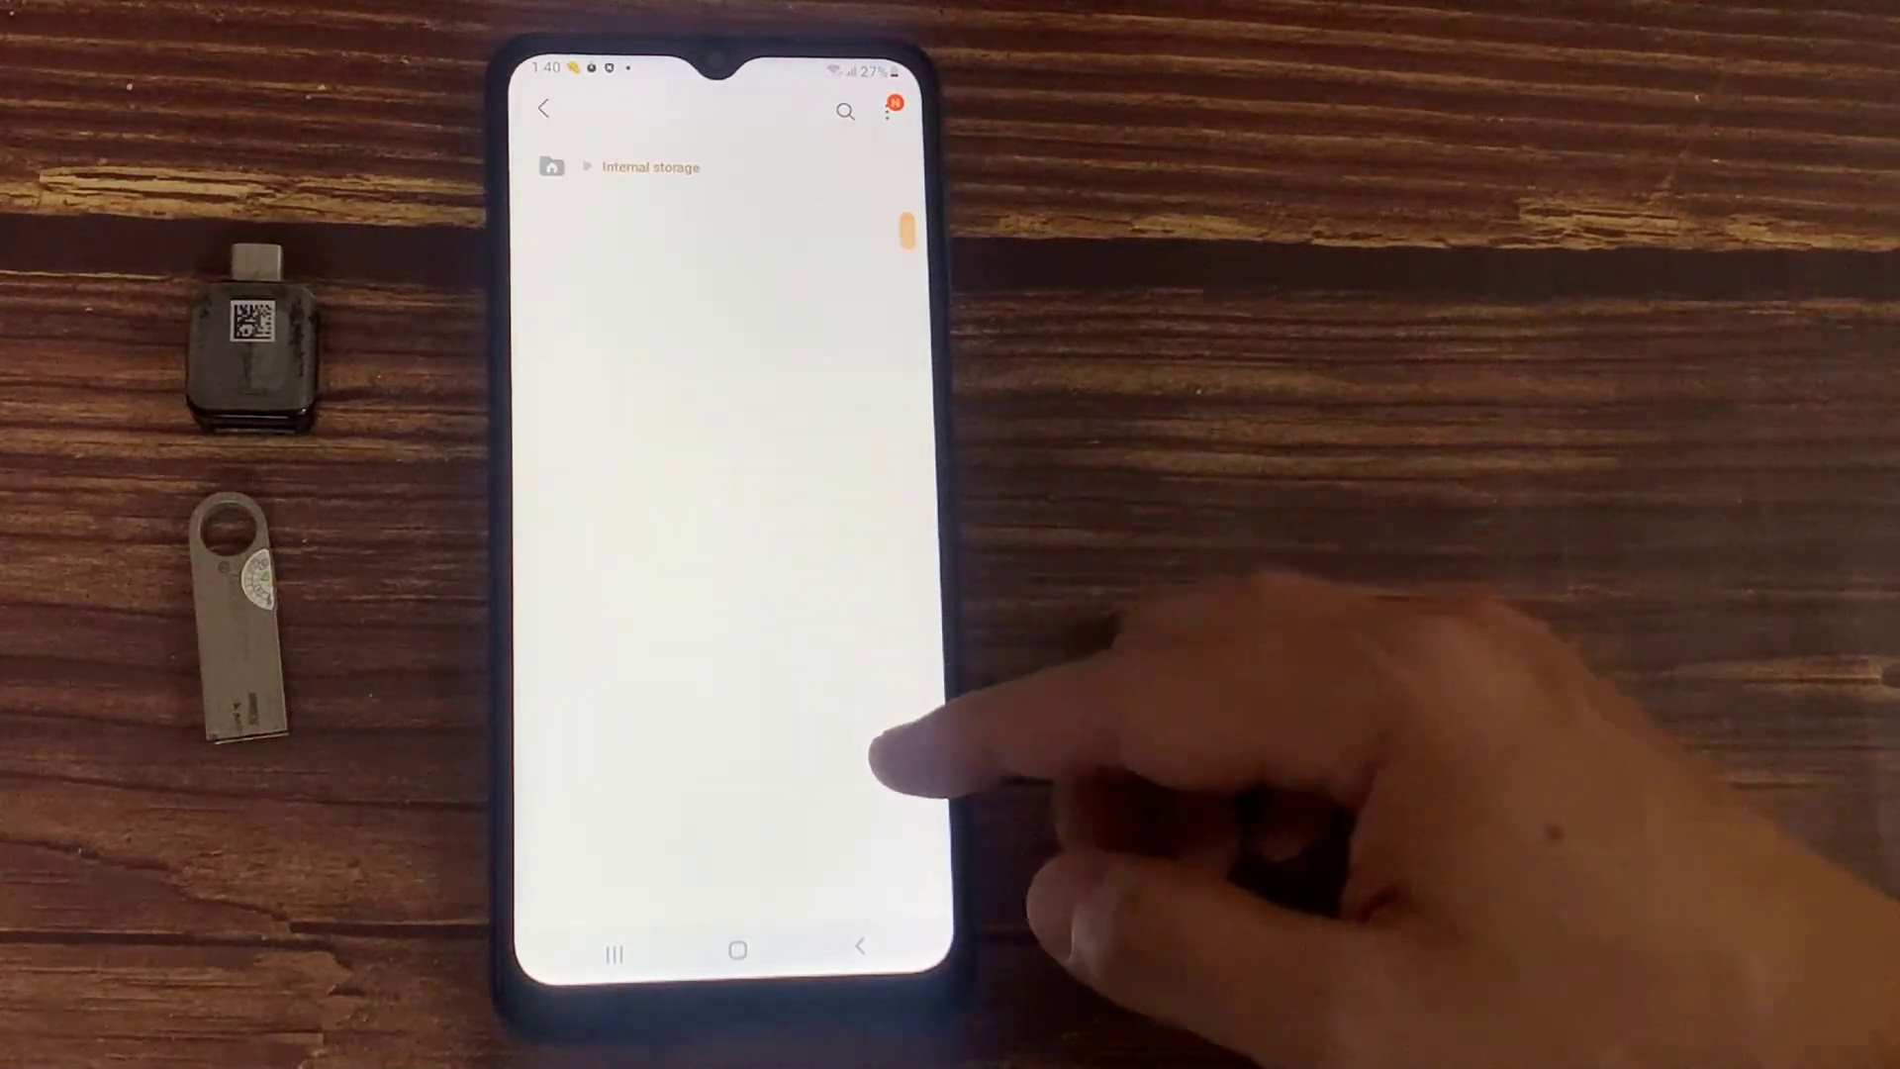
left_click_drag(855, 765, 847, 536)
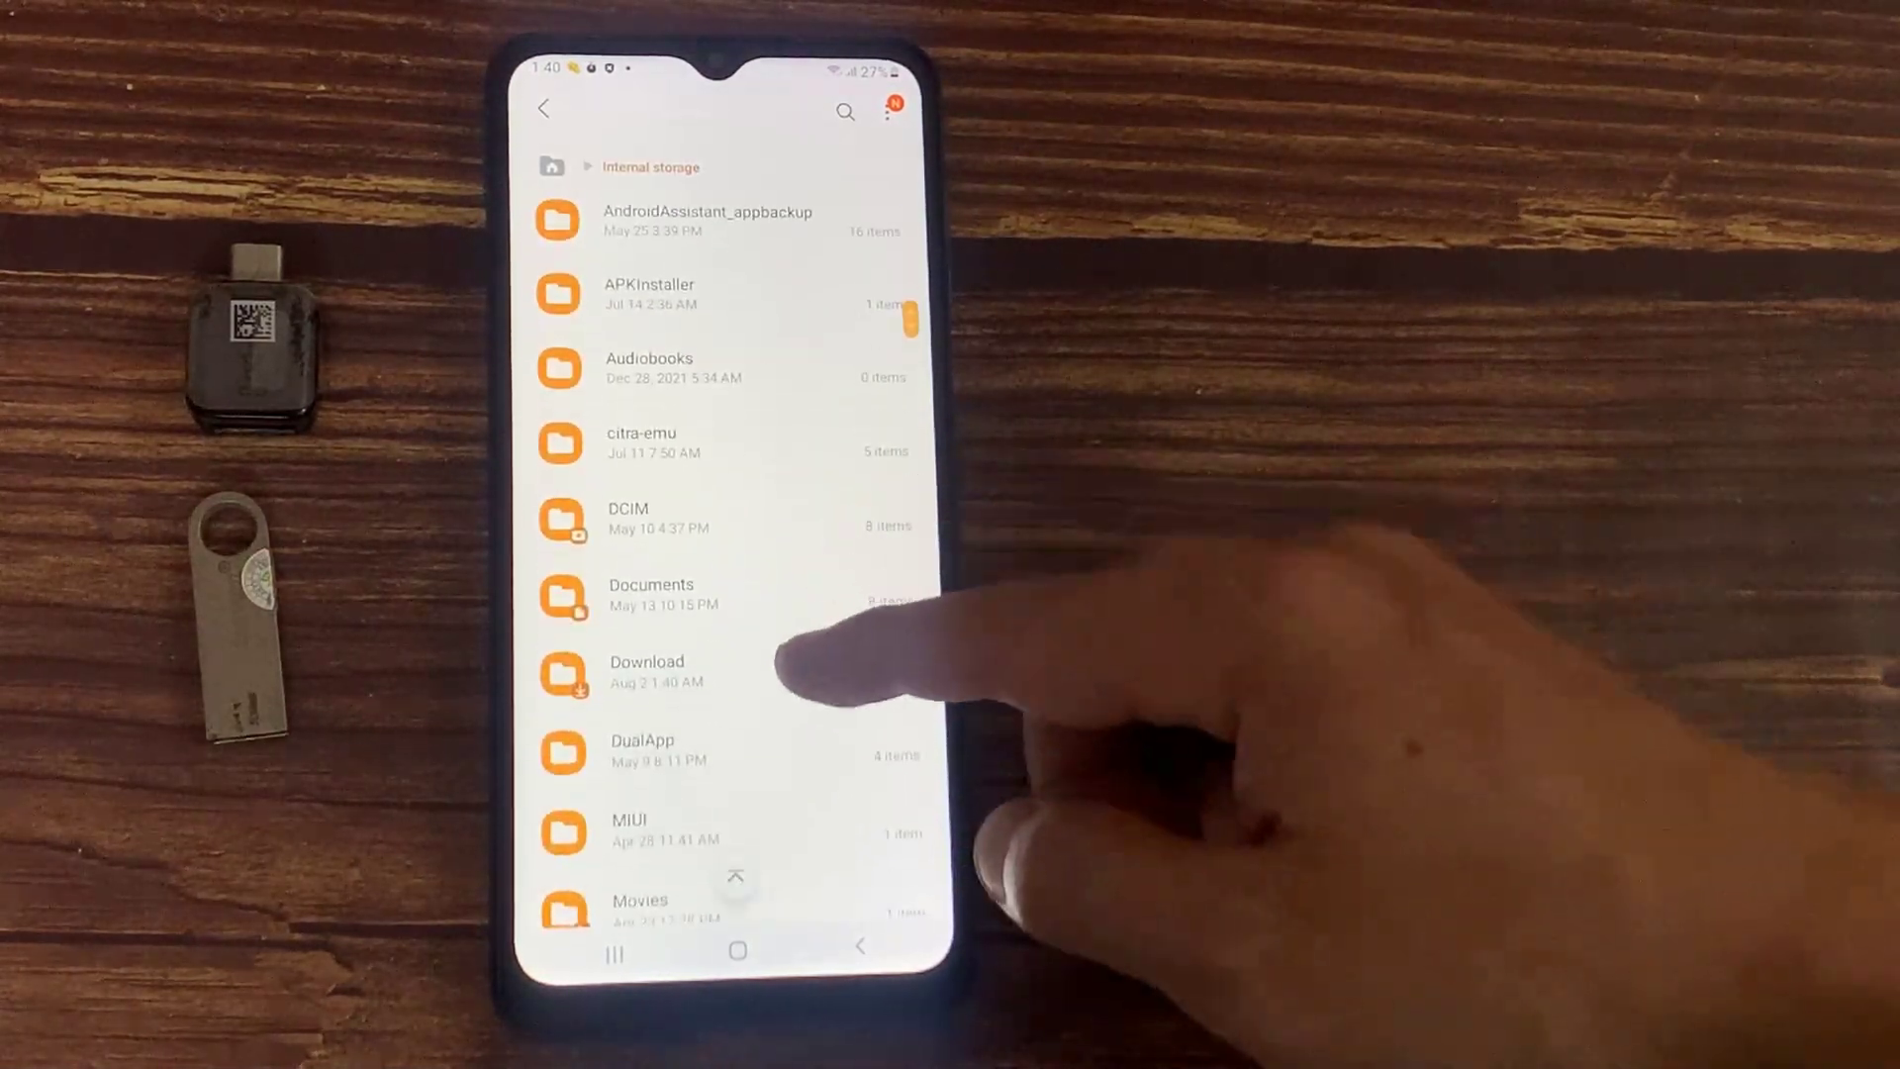
left_click(699, 669)
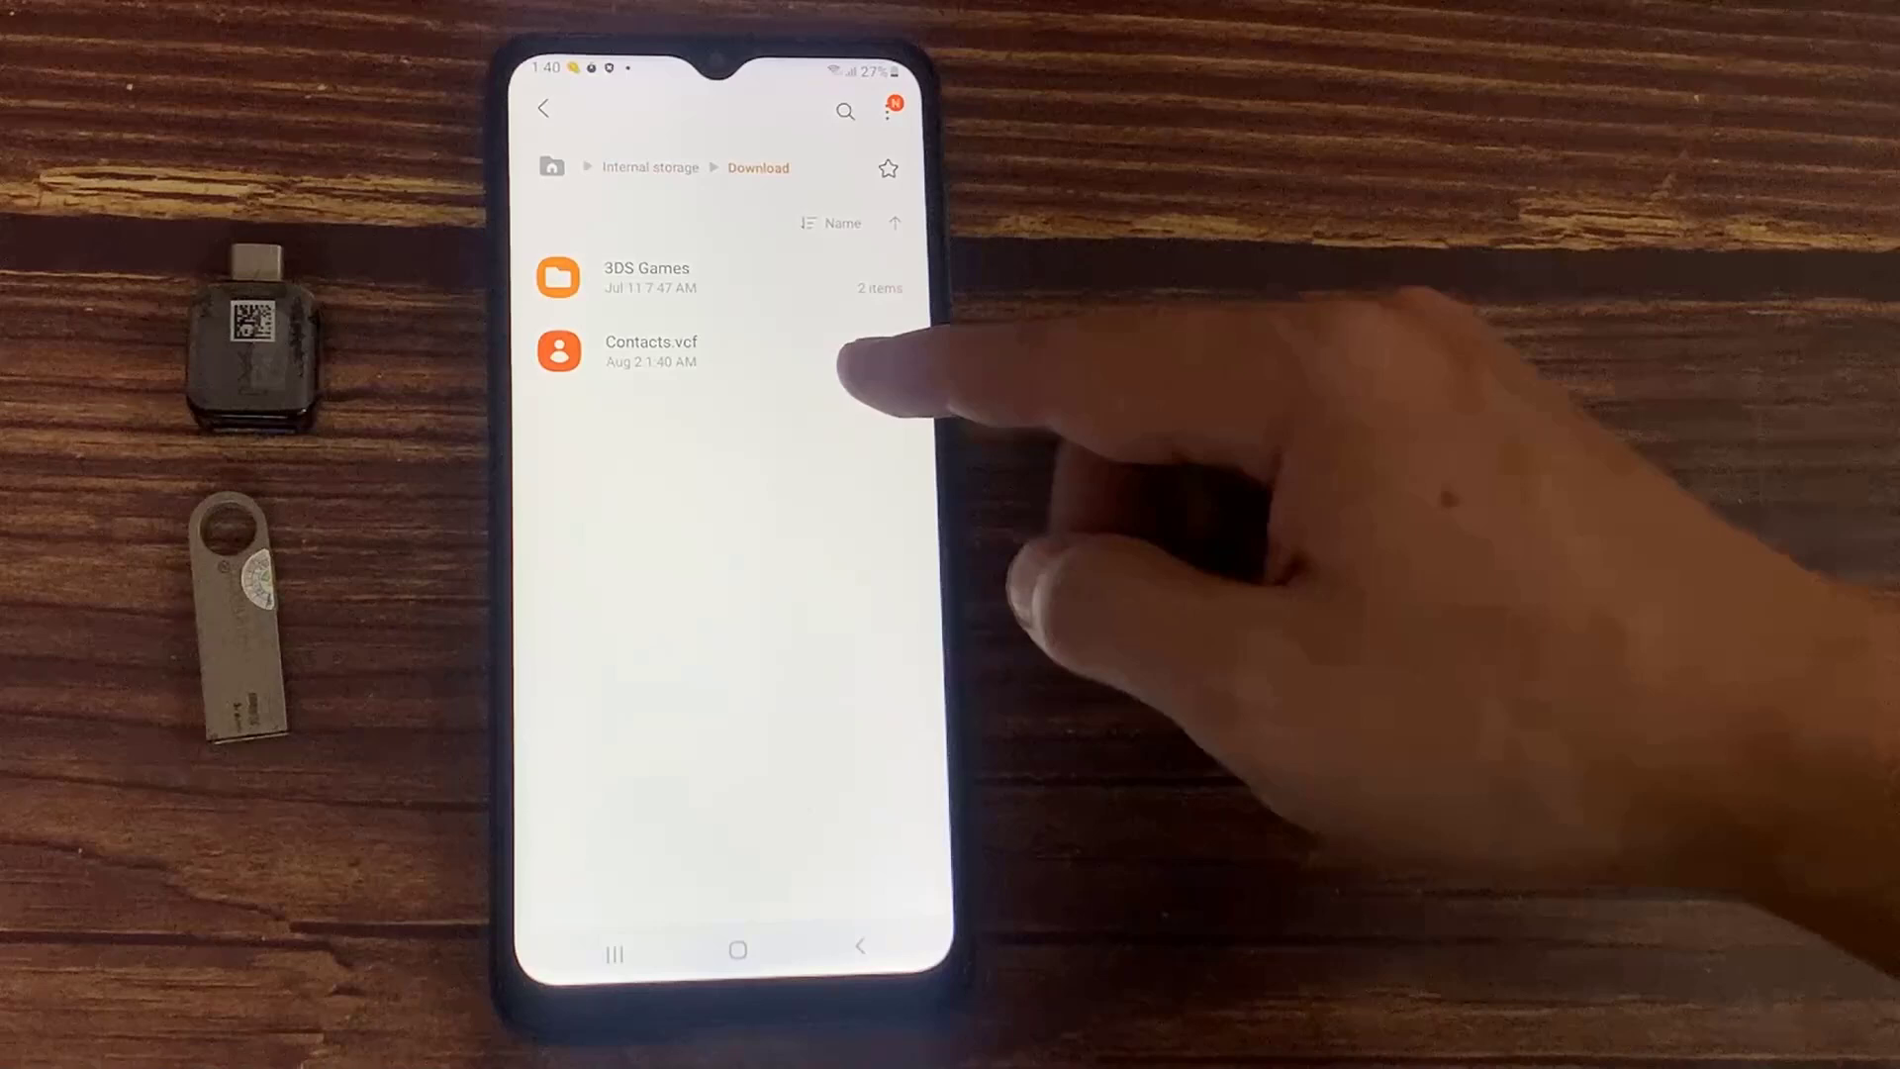